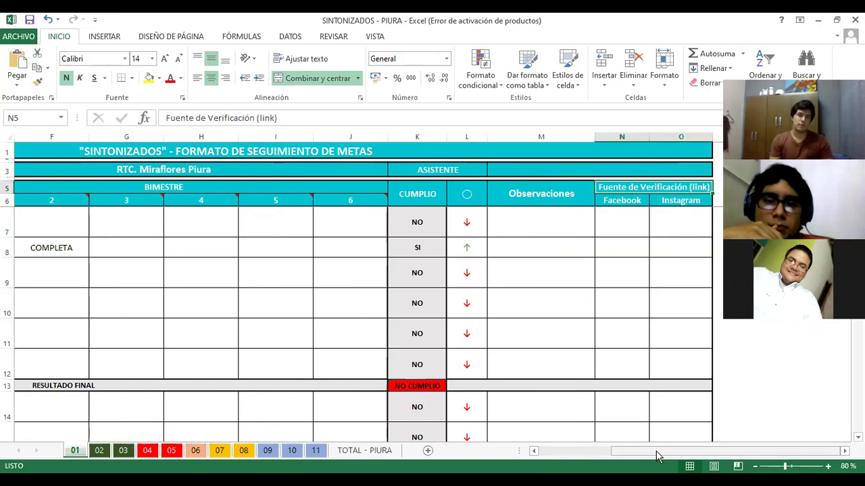
Step: Look over the full list of goals on sheet 01, from public relations and community service back up to the secretary's section
scroll(505, 339, "down", 7)
scroll(505, 340, "down", 5)
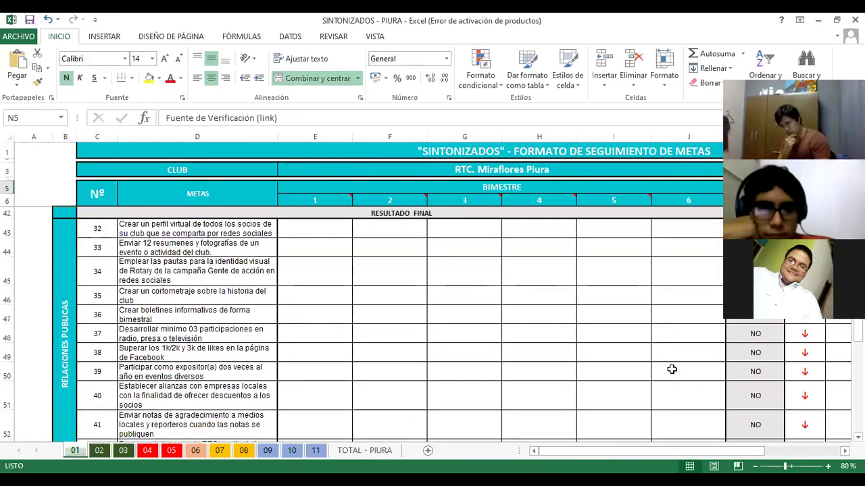
scroll(672, 369, "down", 2, "ctrl")
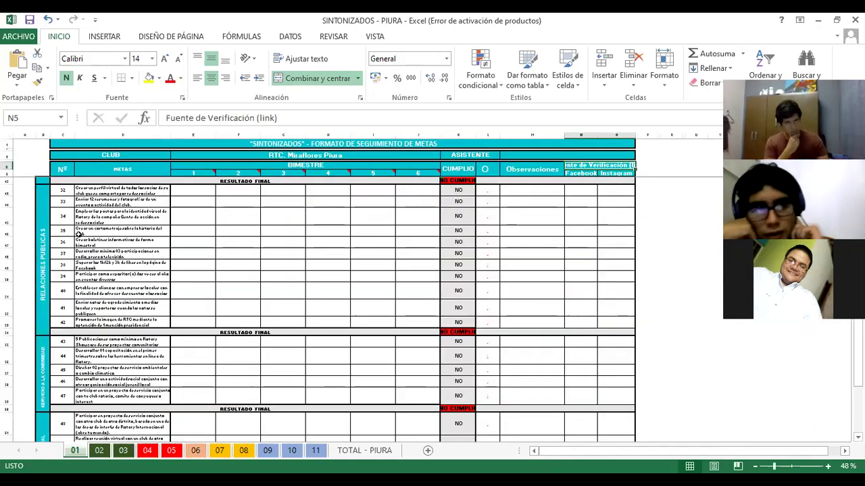
scroll(79, 233, "down", 2)
scroll(107, 308, "up", 8)
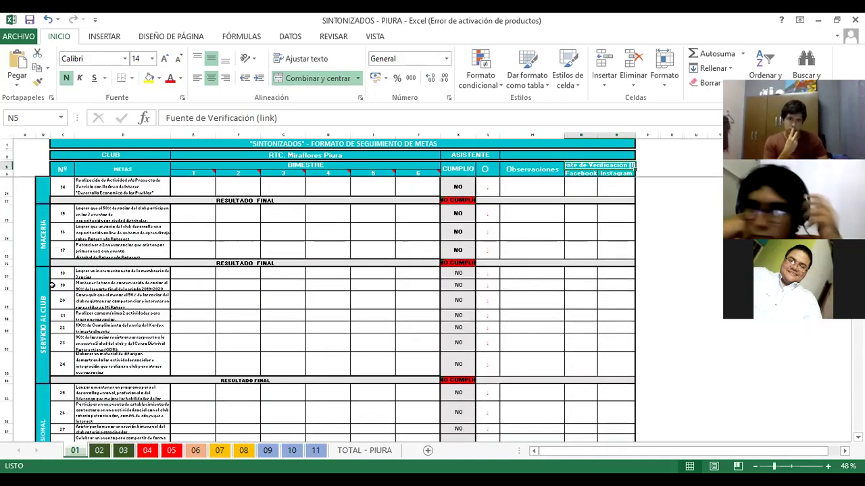
left_click(8, 277)
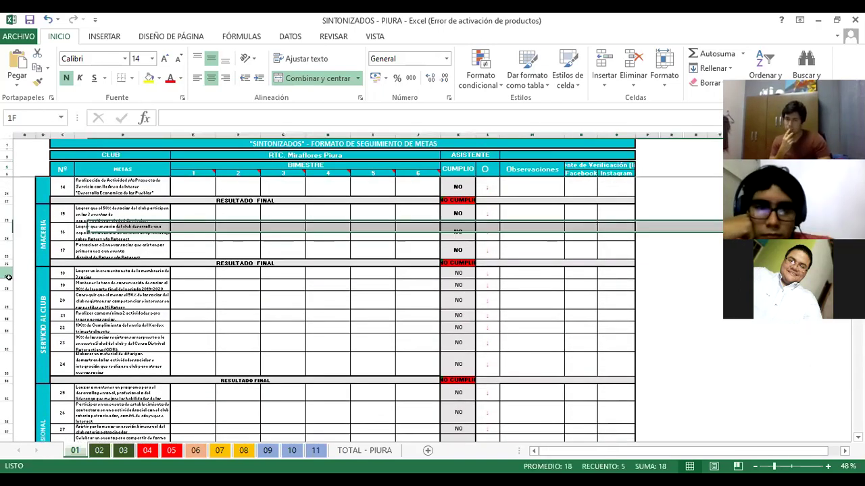
left_click(7, 214)
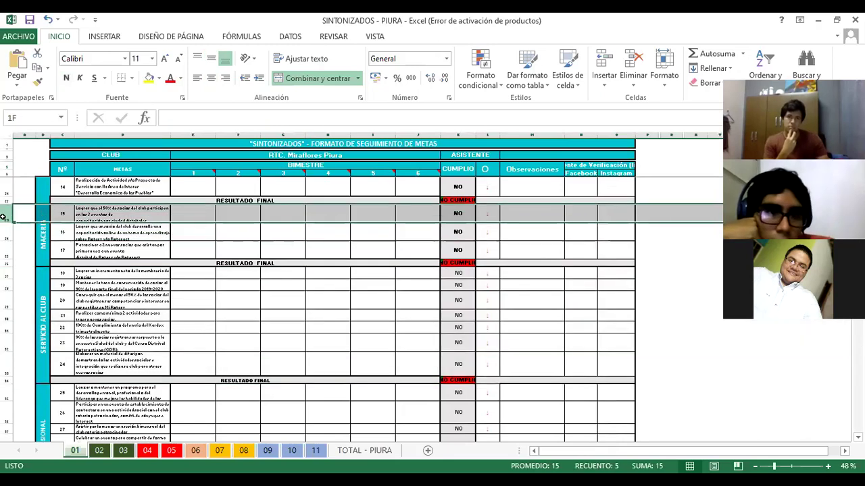
scroll(138, 268, "up", 5)
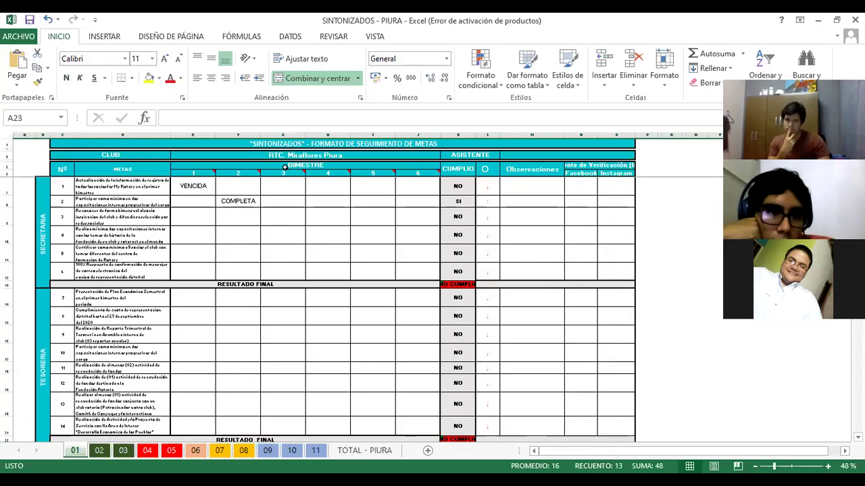
Step: Try to change the club name on sheet 01 to RTC. Tallan
left_click(311, 155)
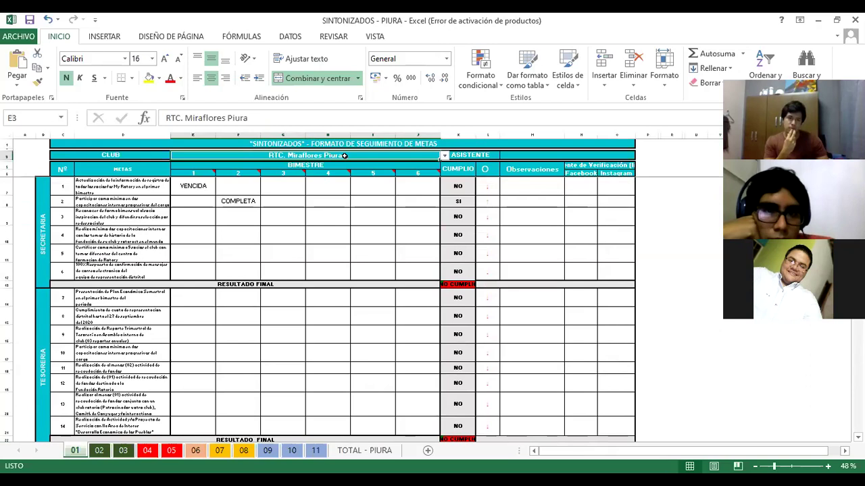
double_click(344, 159)
left_click_drag(346, 160, 289, 155)
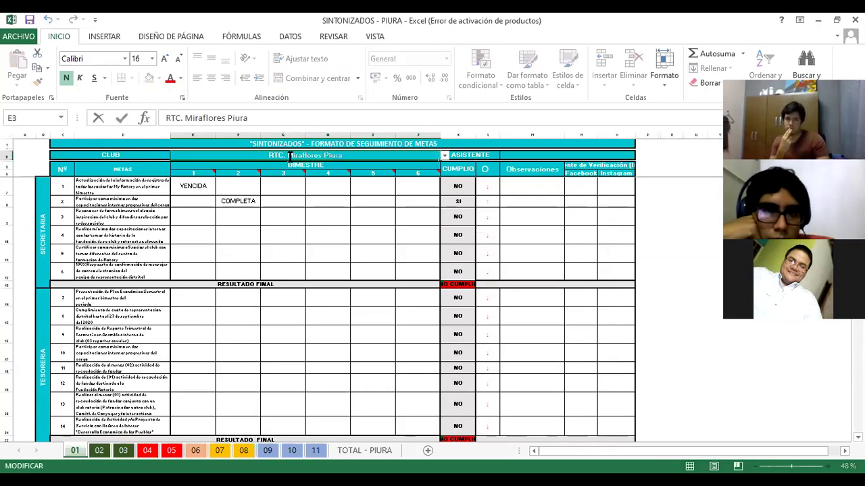
type("Tl")
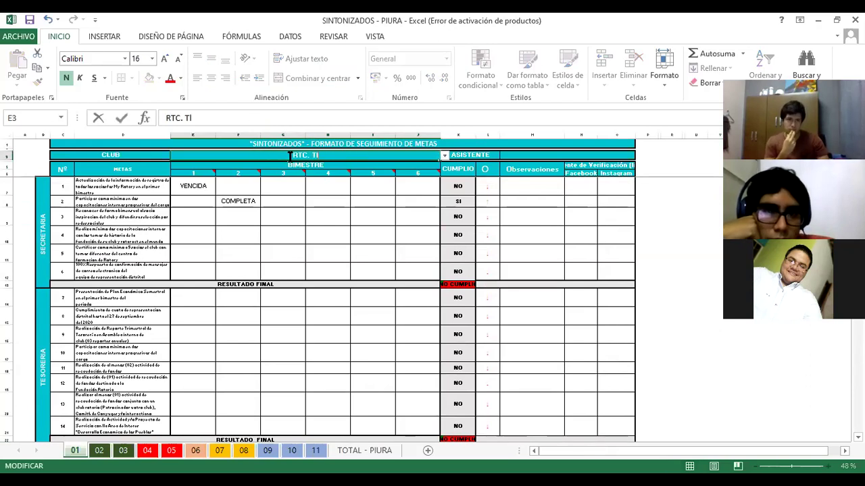
key("BackSpace")
type("allan")
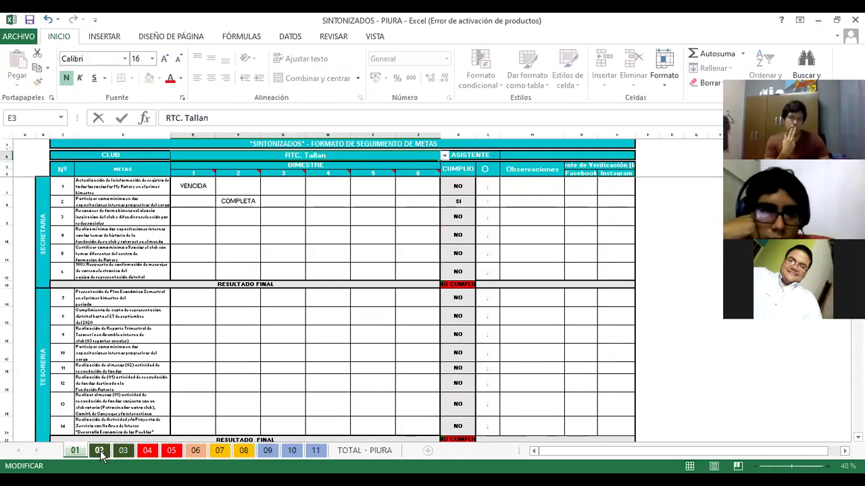
left_click(100, 456)
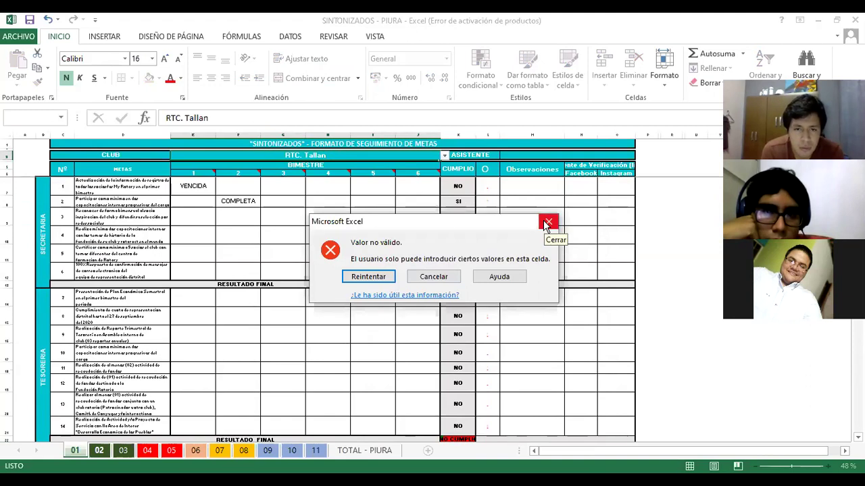
left_click(390, 278)
left_click(389, 263)
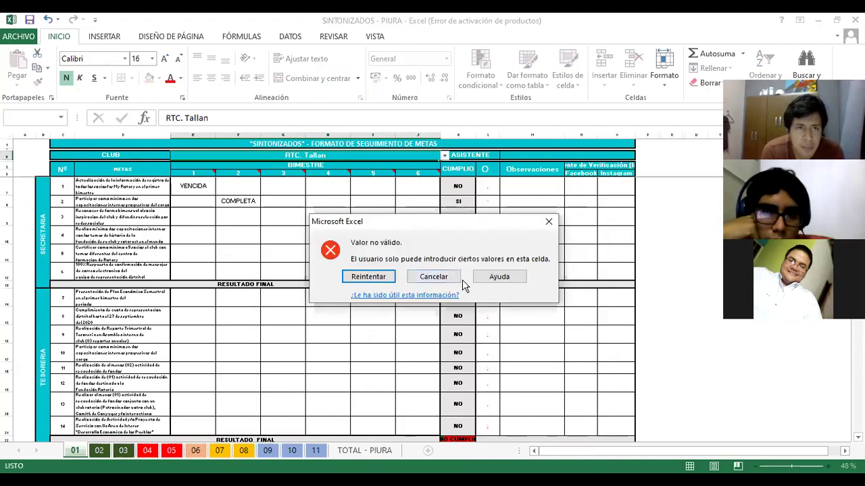
left_click(449, 283)
left_click(322, 183)
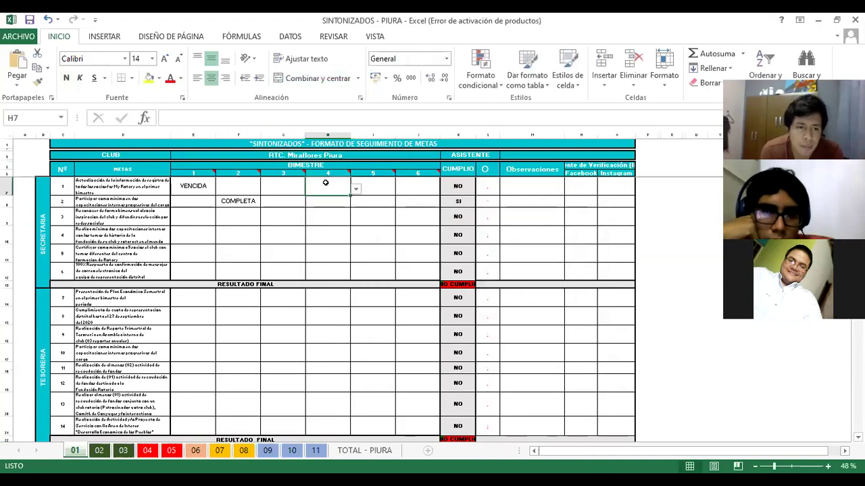
Step: Open sheet 02 and examine its TESORERIA goals at 70% zoom
left_click(123, 451)
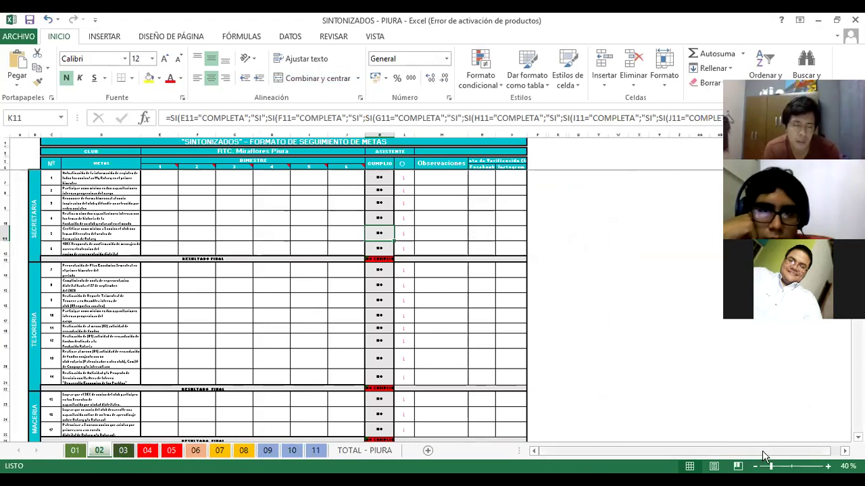
scroll(454, 404, "up", 2)
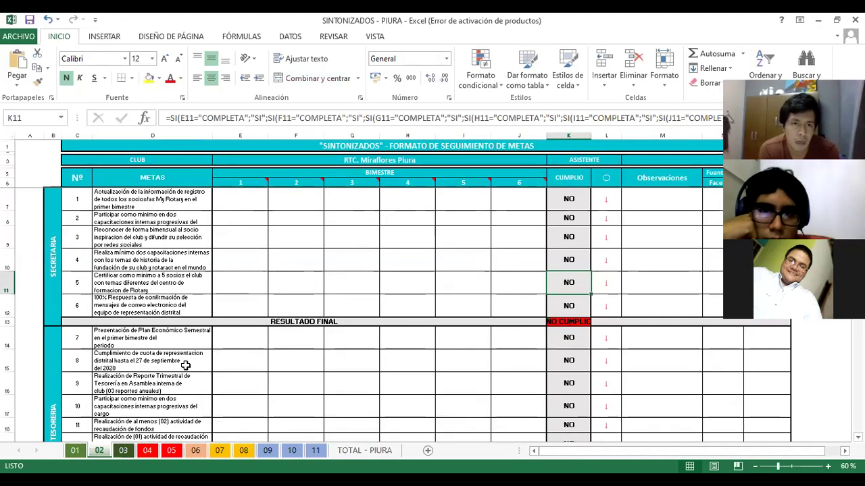
scroll(179, 359, "down", 3)
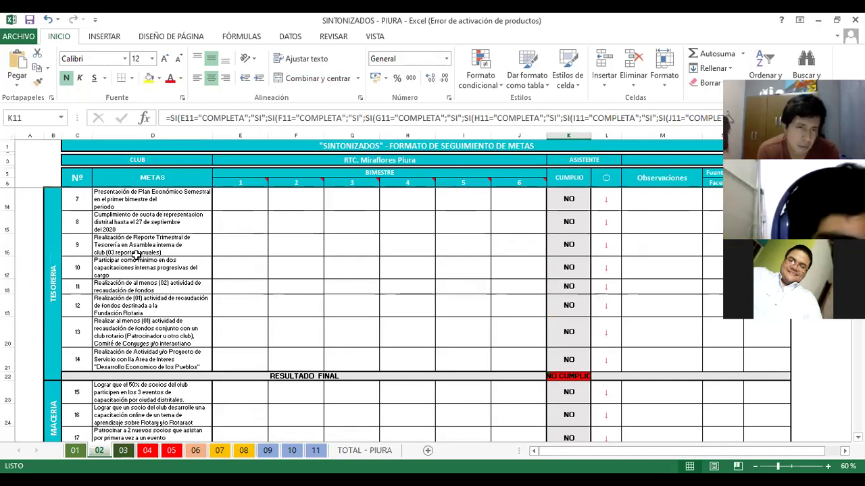
scroll(390, 363, "down", 2)
scroll(473, 390, "up", 2)
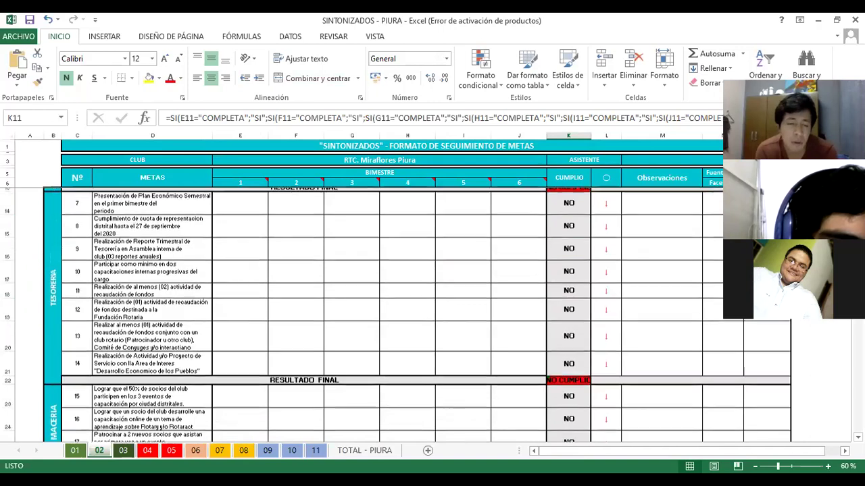
left_click_drag(778, 466, 782, 466)
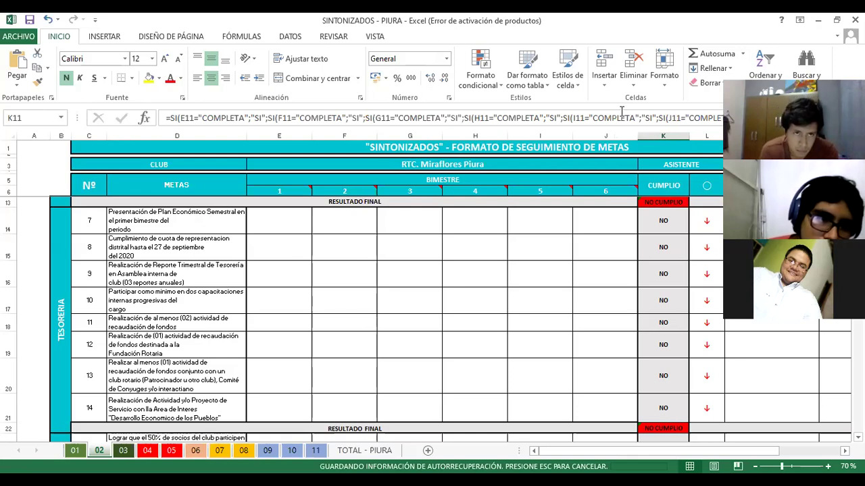
key("alt+Tab")
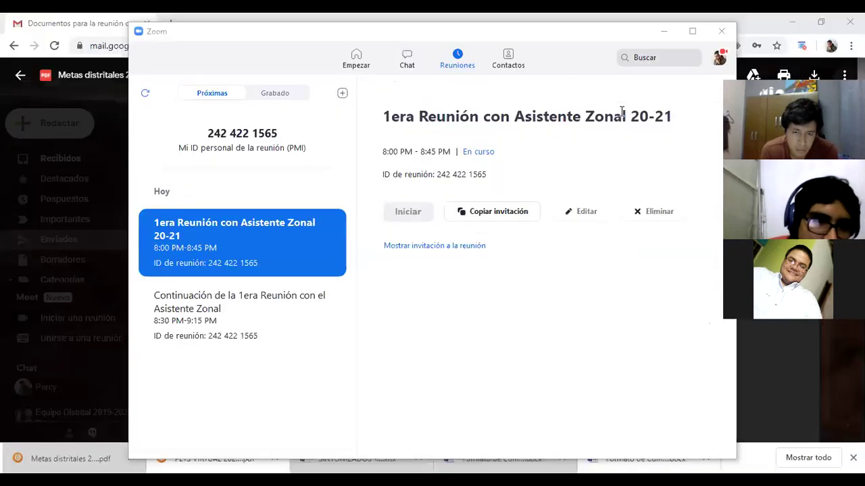
key("alt+Tab")
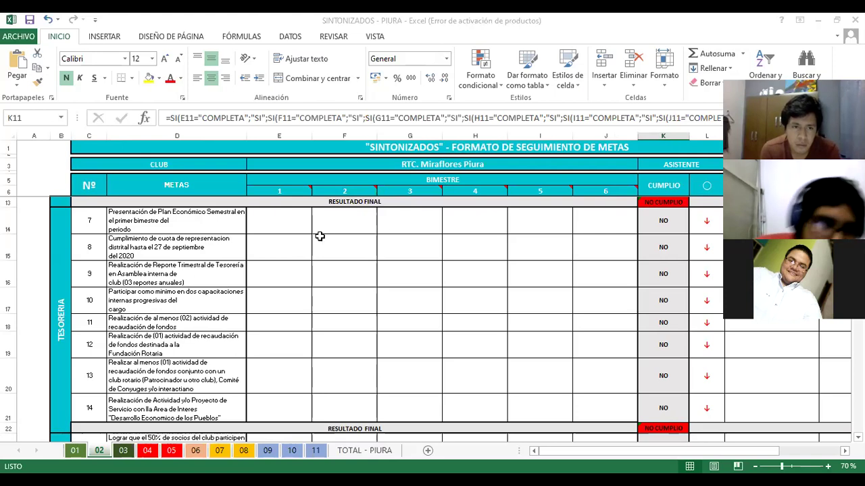
Step: Point out the district fee goal in row 15 and the Fundación Rotaria fundraising goal in row 19
left_click(196, 247)
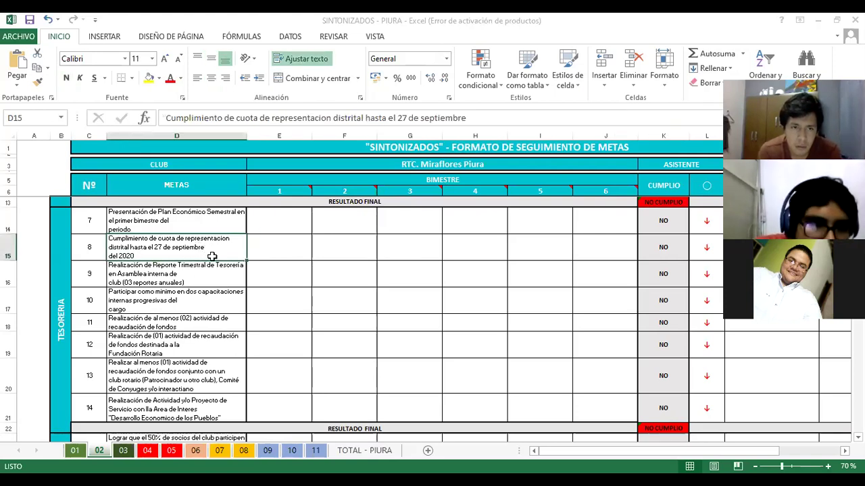
left_click(9, 247)
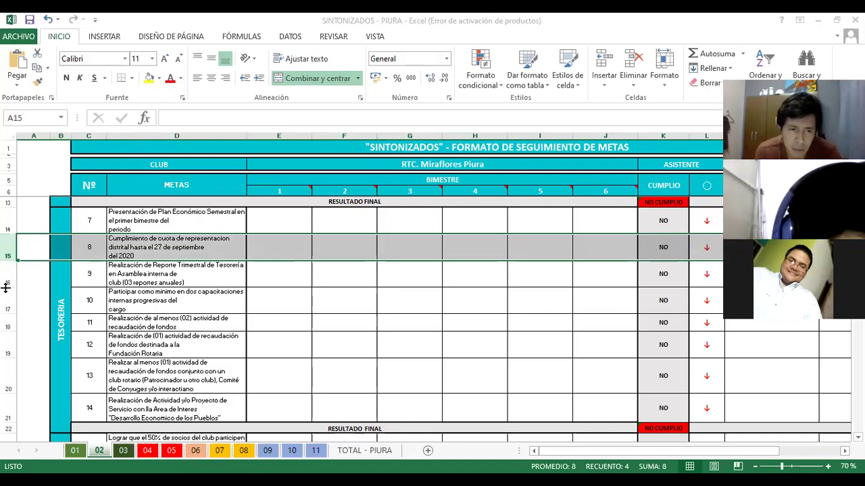
left_click(10, 343)
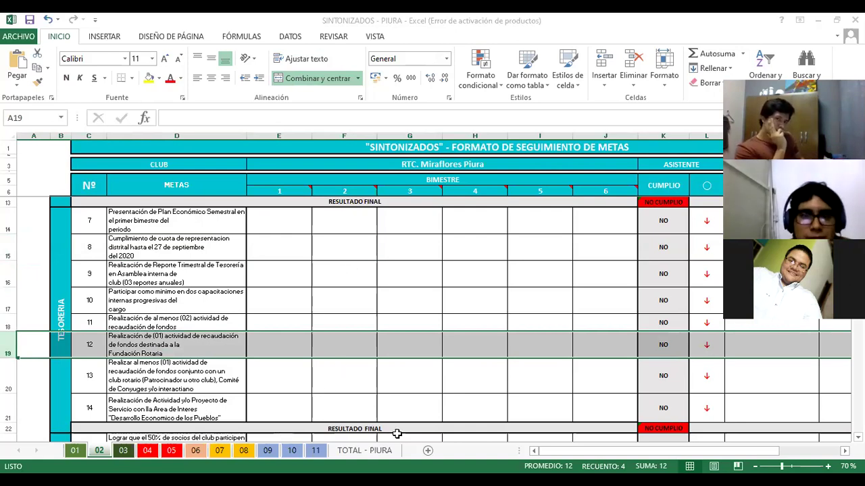
Step: Review the first club's completed goals and the 22-goal award tier on the TOTAL - PIURA sheet, checking back with sheet 01
left_click(381, 451)
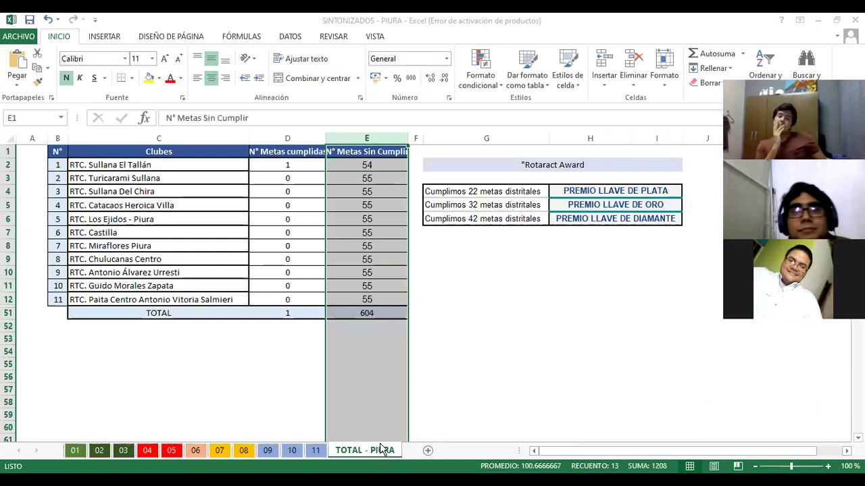
left_click(278, 190)
left_click(279, 168)
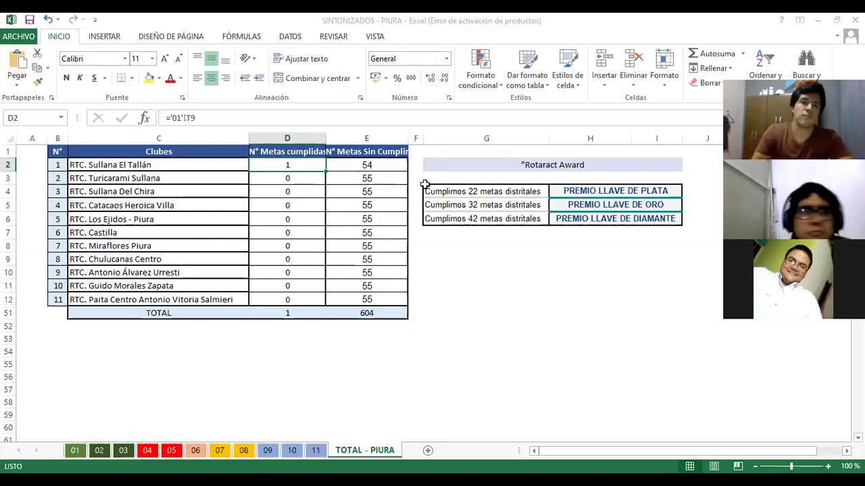
left_click(474, 191)
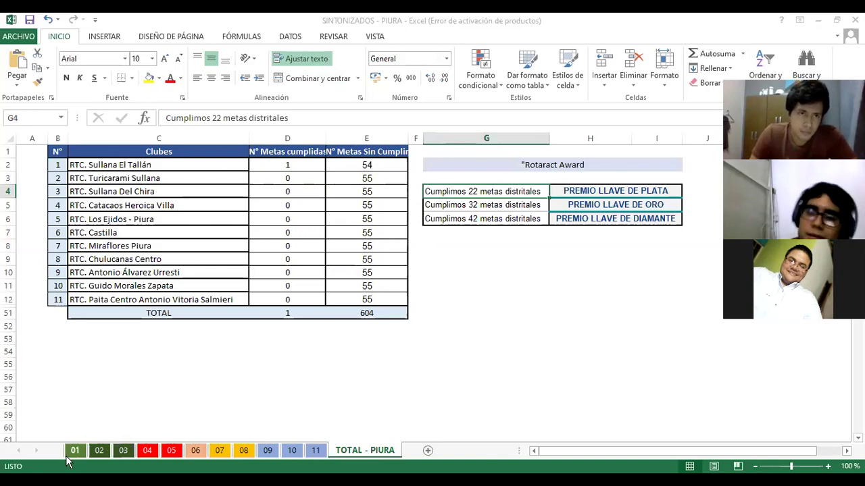
left_click(74, 451)
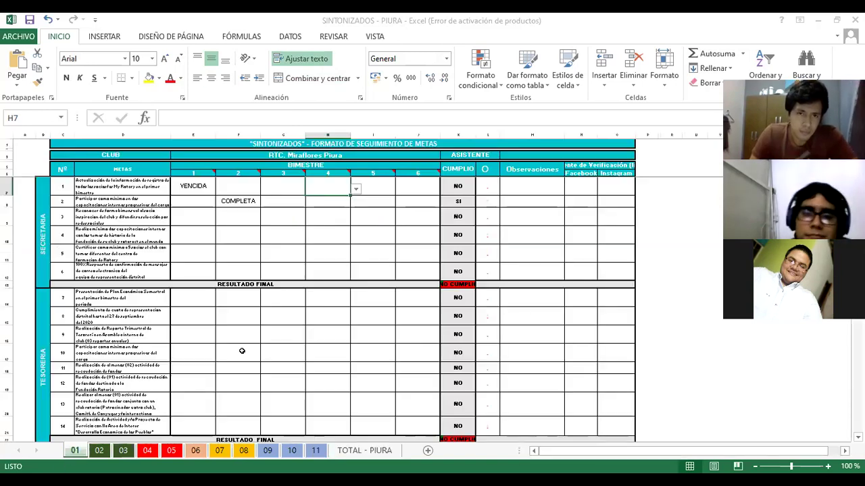
left_click(386, 453)
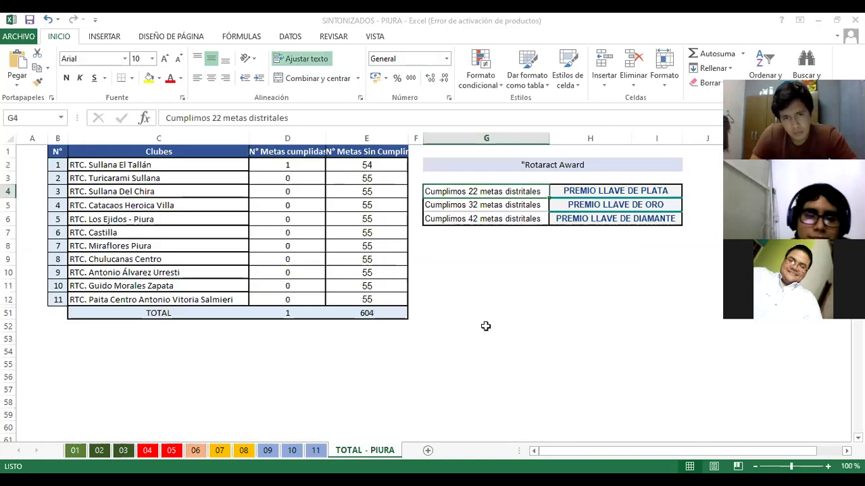